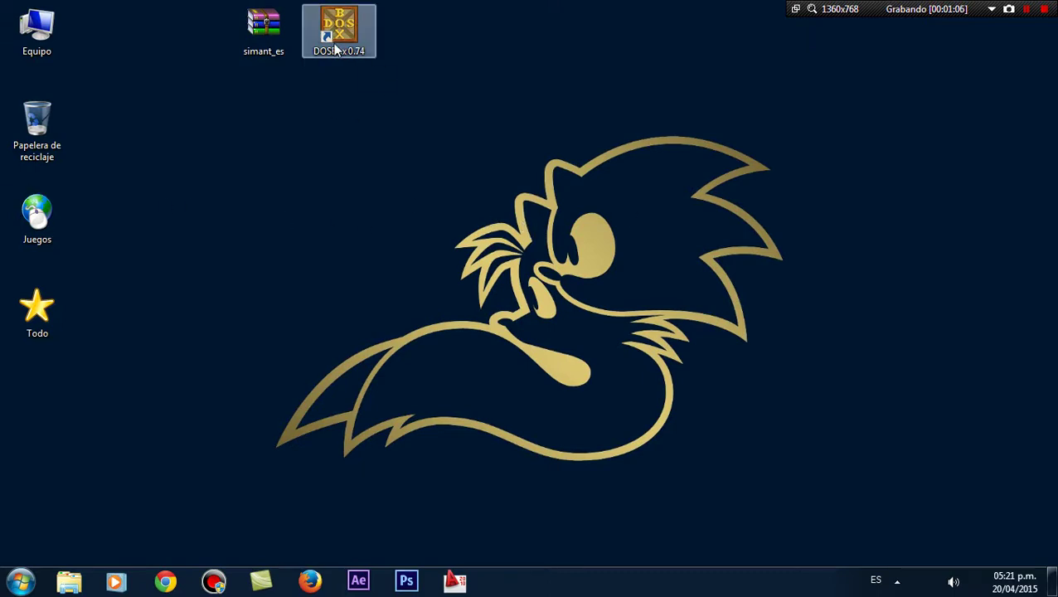
Move the DOSBox 0.74 shortcut to the desktop's far edge and place the simant_es archive nearer the middle.
{"action": "left_click_drag", "start_coordinate": [344, 25], "coordinate": [1020, 120]}
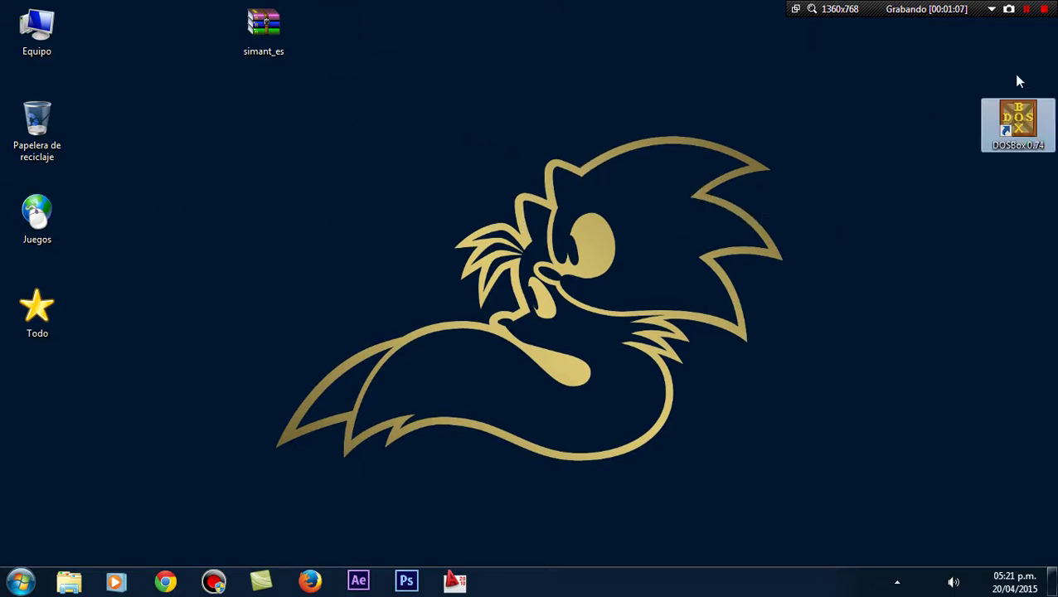
{"action": "left_click", "coordinate": [816, 121]}
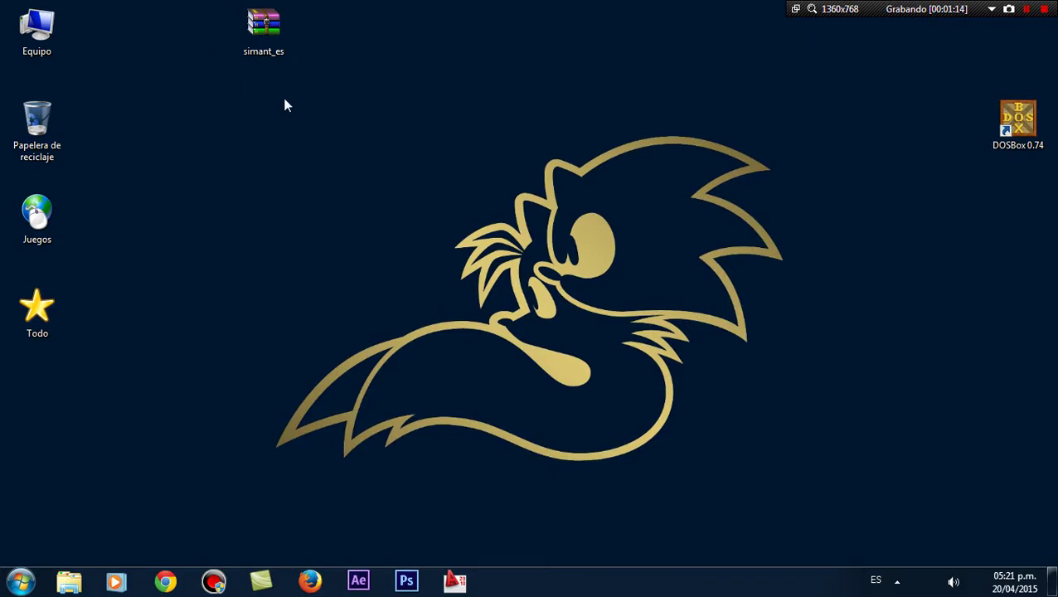
{"action": "left_click_drag", "start_coordinate": [265, 38], "coordinate": [415, 217]}
{"action": "left_click", "coordinate": [471, 184]}
Create a new desktop folder and name it simant.
{"action": "right_click", "coordinate": [215, 140]}
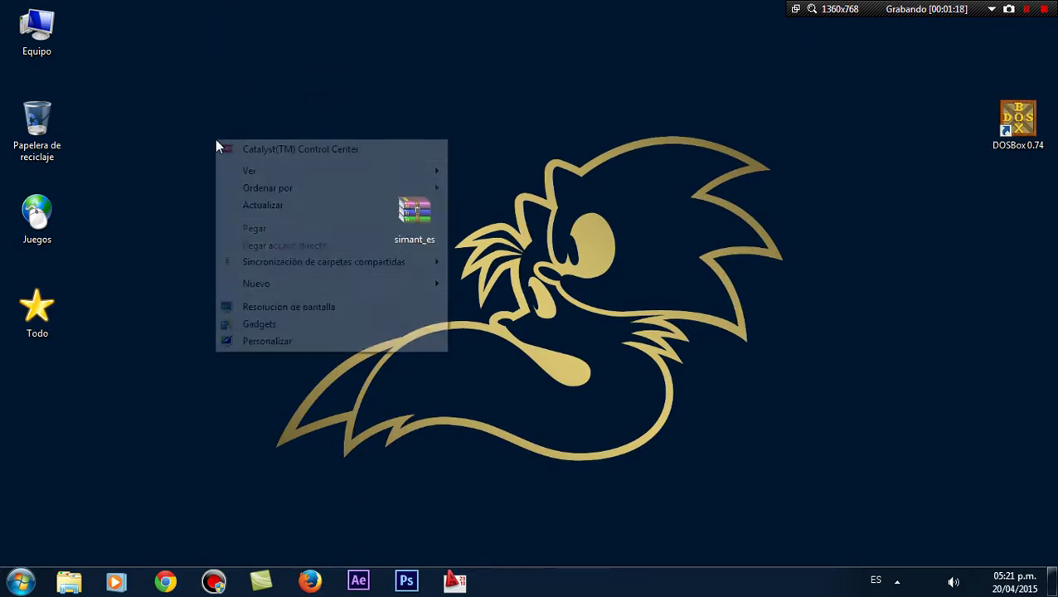
{"action": "mouse_move", "coordinate": [299, 286]}
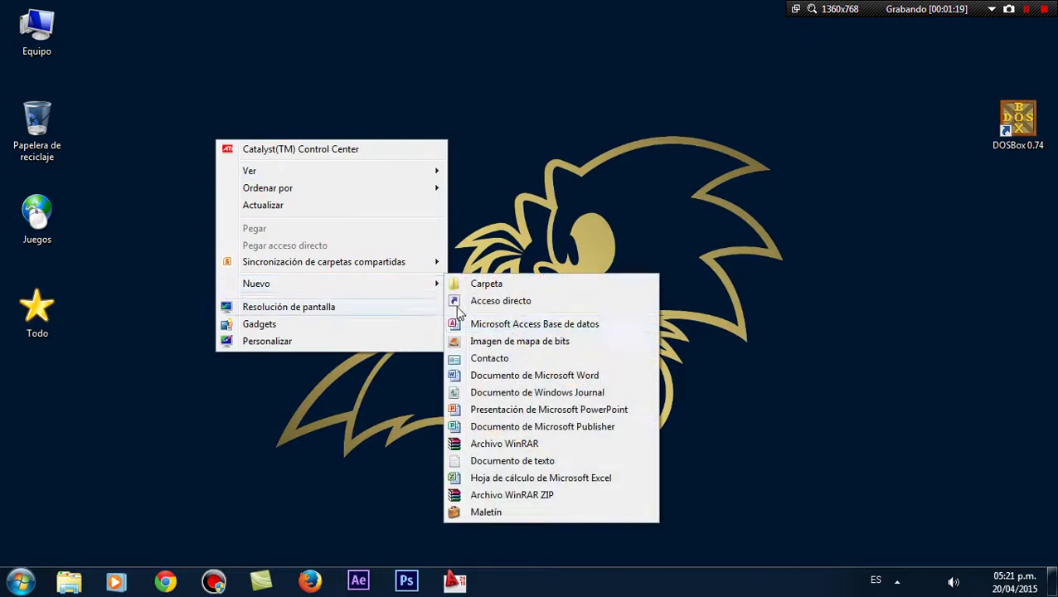
{"action": "left_click", "coordinate": [521, 284]}
{"action": "type", "text": "s"}
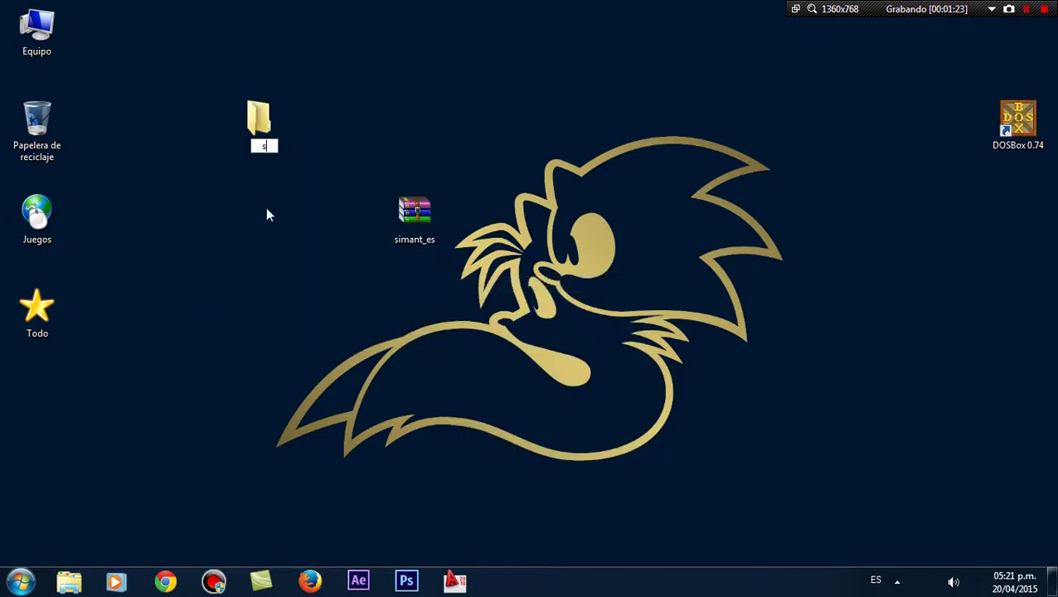
{"action": "type", "text": "imant"}
{"action": "key", "text": "Return"}
Extract the simant_es archive into the desktop simant folder and open the folder.
{"action": "left_click_drag", "start_coordinate": [419, 199], "coordinate": [263, 113]}
{"action": "left_click", "coordinate": [333, 145]}
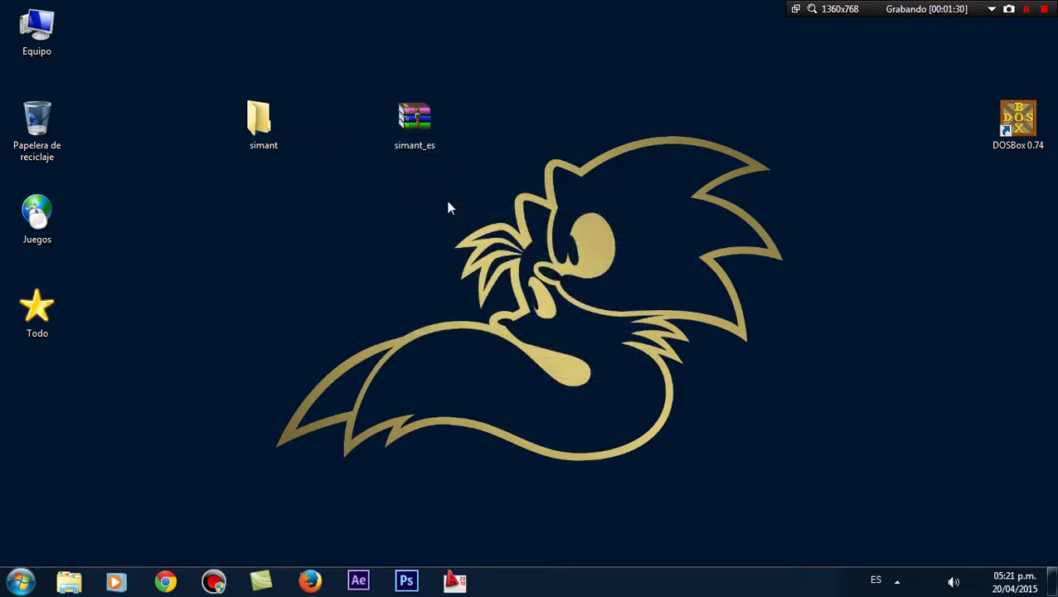
{"action": "left_click", "coordinate": [272, 135]}
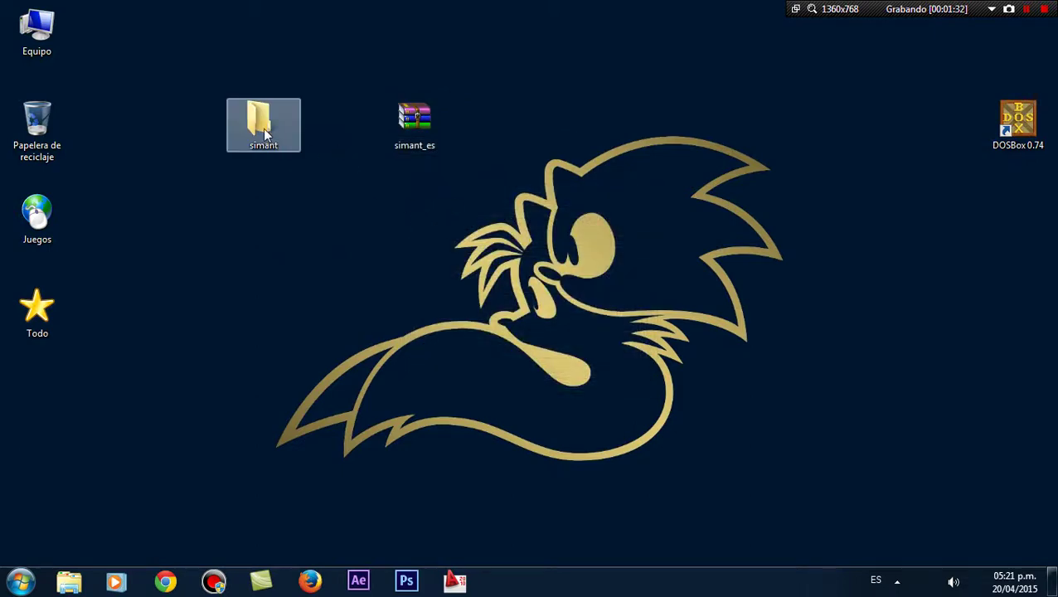
{"action": "double_click", "coordinate": [266, 133]}
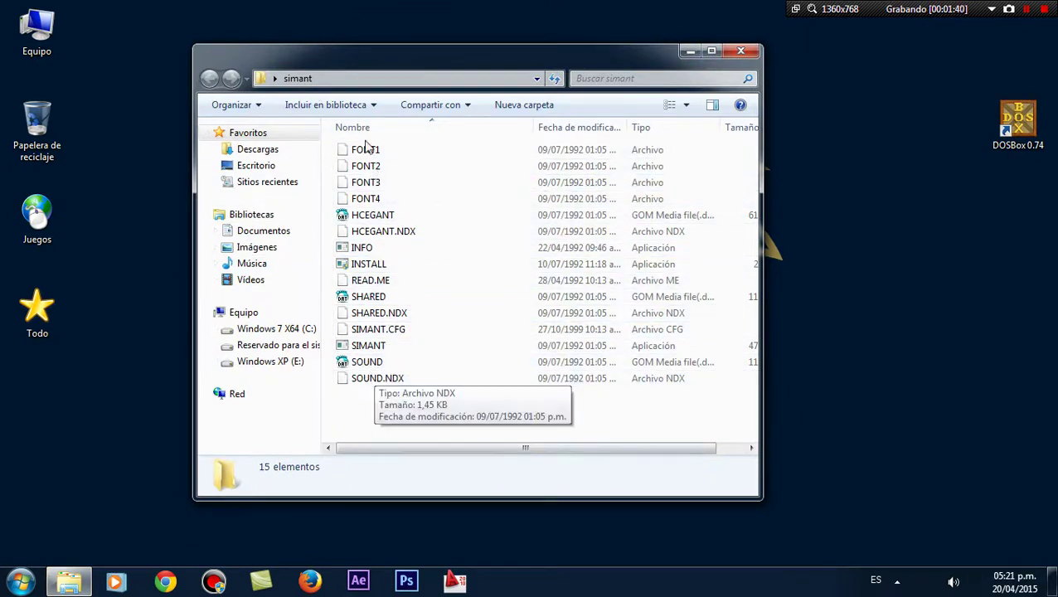
Try to run the SIMANT application directly from its folder, and close the folder window.
{"action": "double_click", "coordinate": [396, 349]}
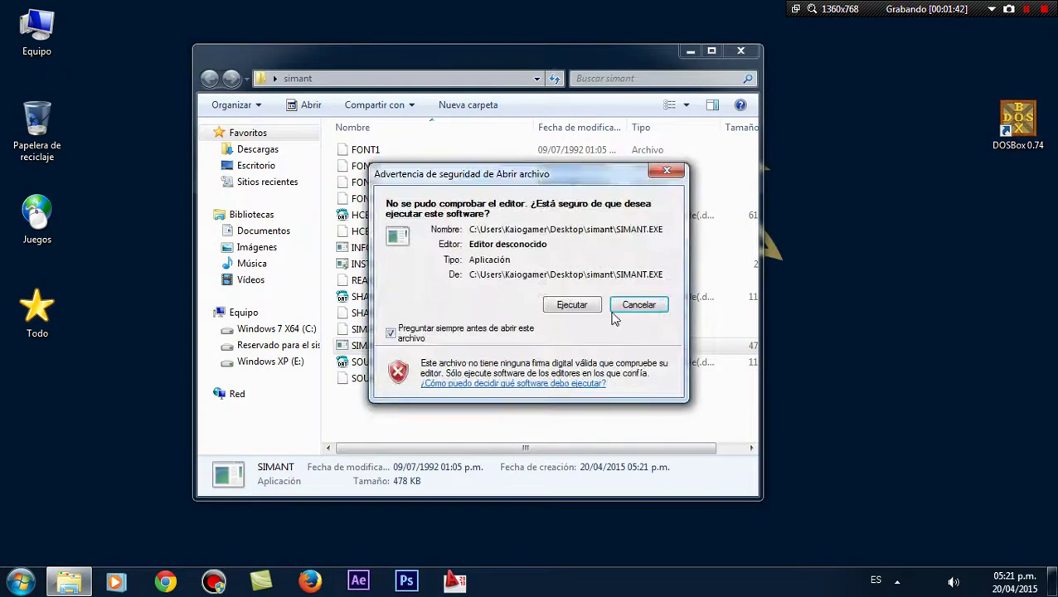
{"action": "left_click", "coordinate": [571, 306]}
{"action": "left_click", "coordinate": [696, 296]}
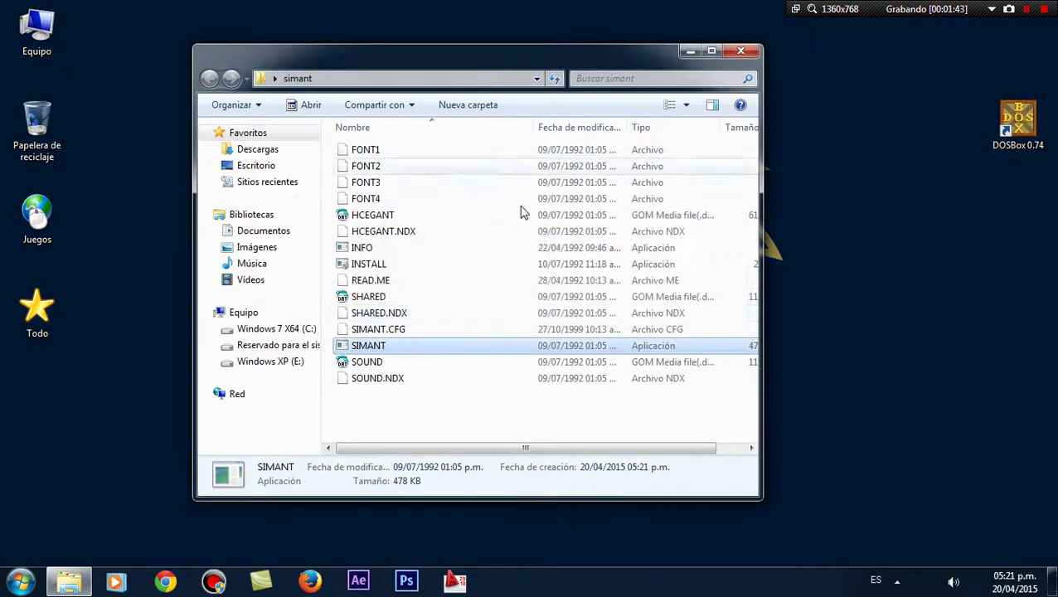
{"action": "left_click", "coordinate": [741, 51]}
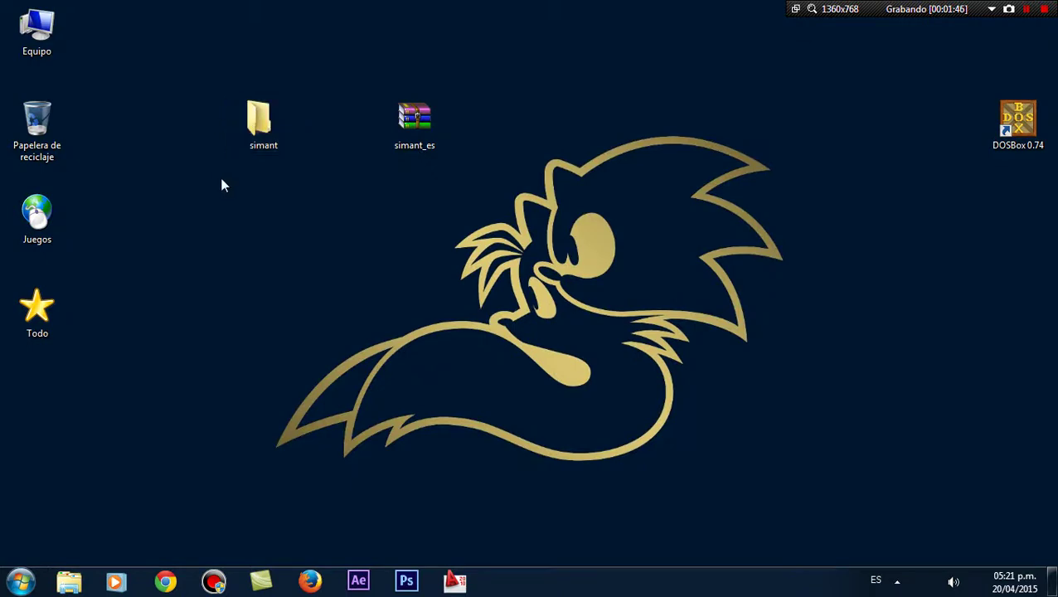
Cut the desktop simant folder, locate the existing simant folder on drive C:, and close the window.
{"action": "right_click", "coordinate": [259, 120]}
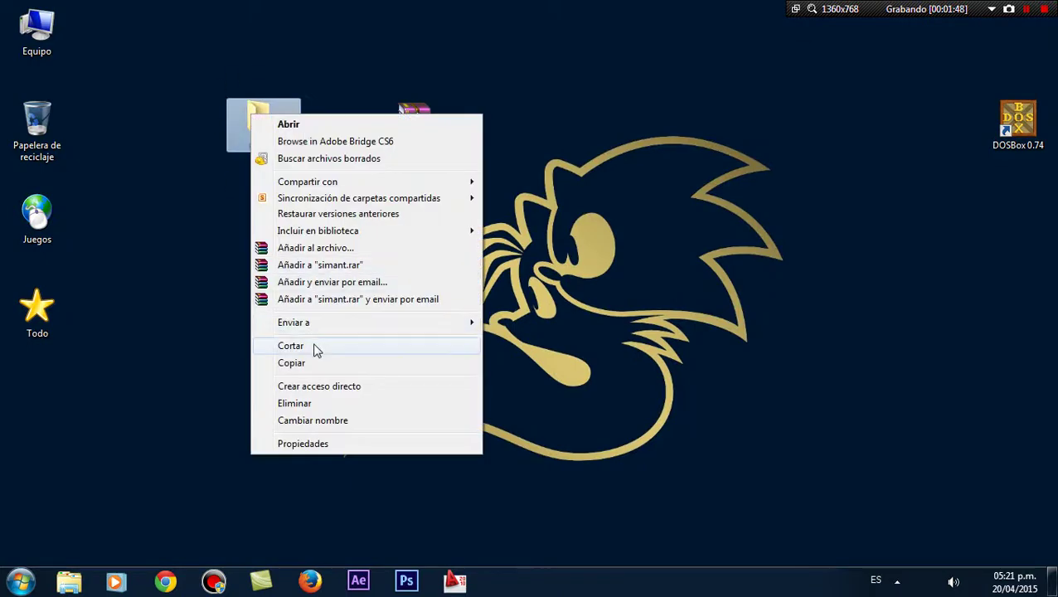
{"action": "left_click", "coordinate": [315, 346]}
{"action": "double_click", "coordinate": [41, 30]}
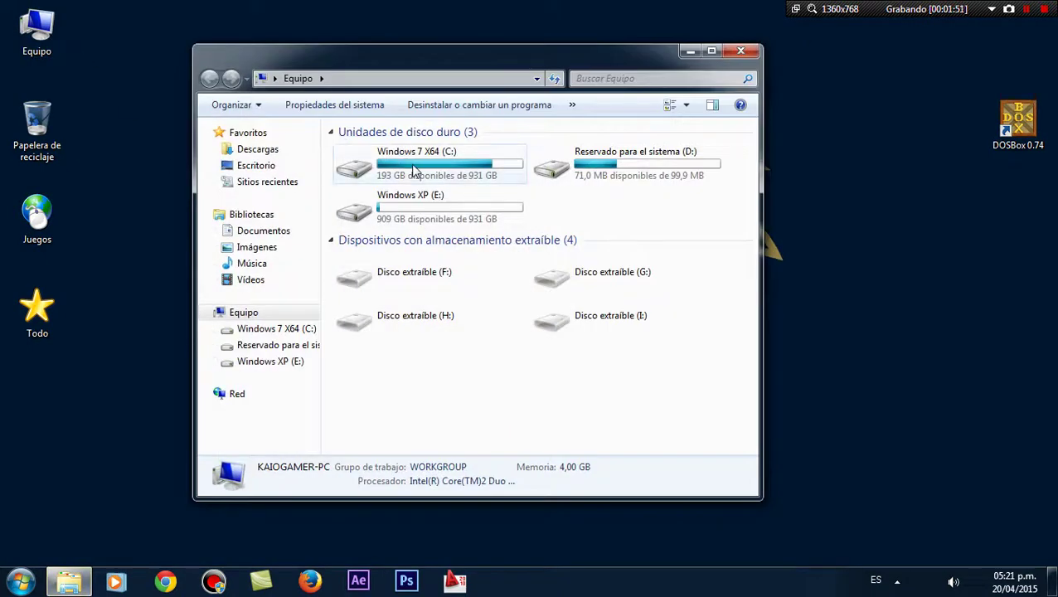
{"action": "left_click", "coordinate": [414, 169]}
{"action": "double_click", "coordinate": [414, 170]}
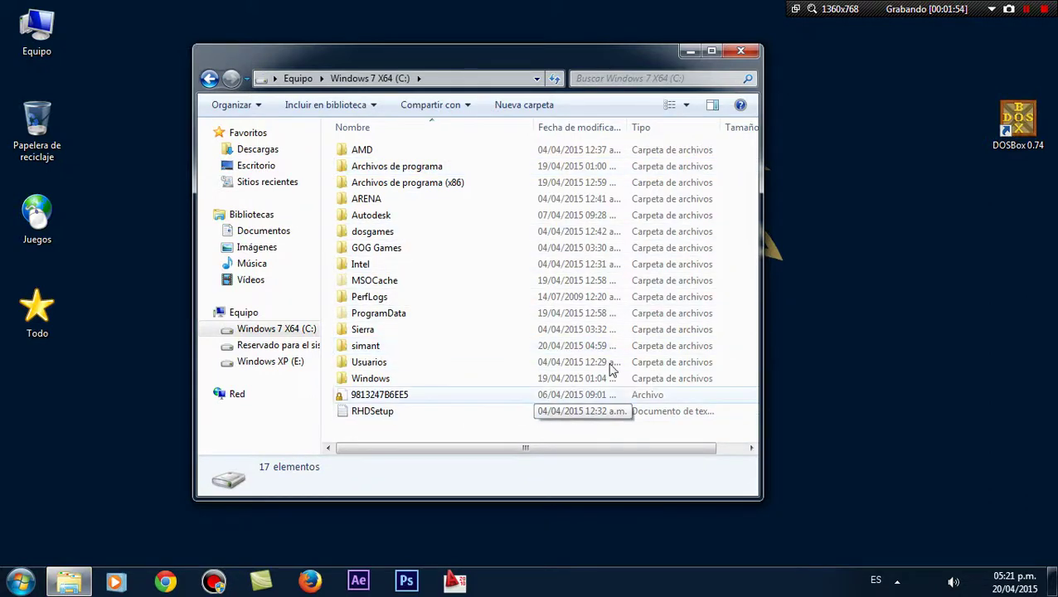
{"action": "double_click", "coordinate": [369, 346]}
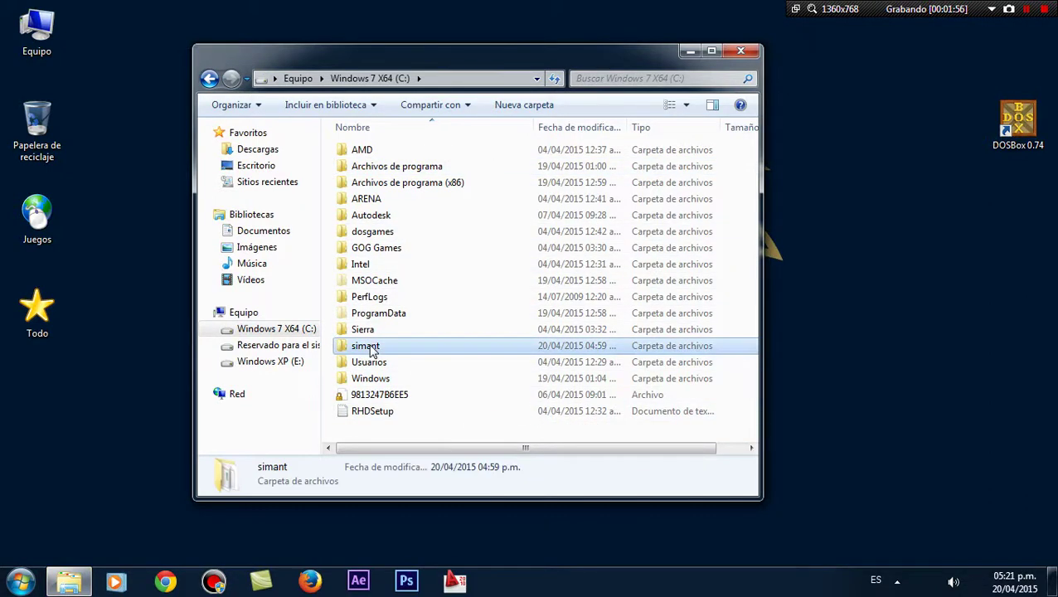
{"action": "left_click", "coordinate": [741, 50]}
Send the desktop simant folder and simant_es archive to the Recycle Bin, and move the DOSBox 0.74 shortcut back to its original place.
{"action": "left_click_drag", "start_coordinate": [203, 219], "coordinate": [546, 47]}
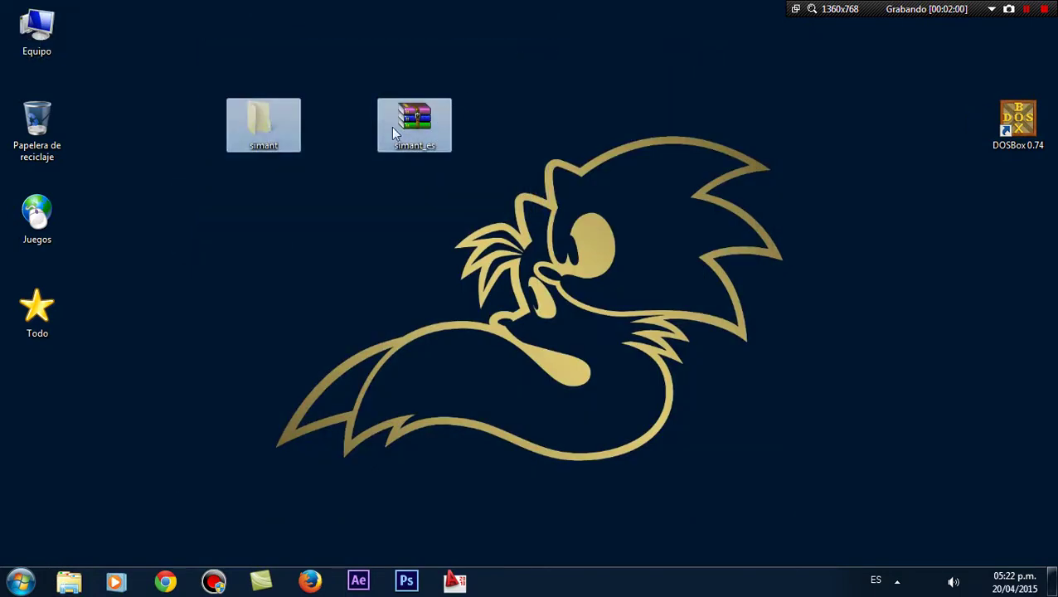
{"action": "left_click_drag", "start_coordinate": [391, 127], "coordinate": [41, 131]}
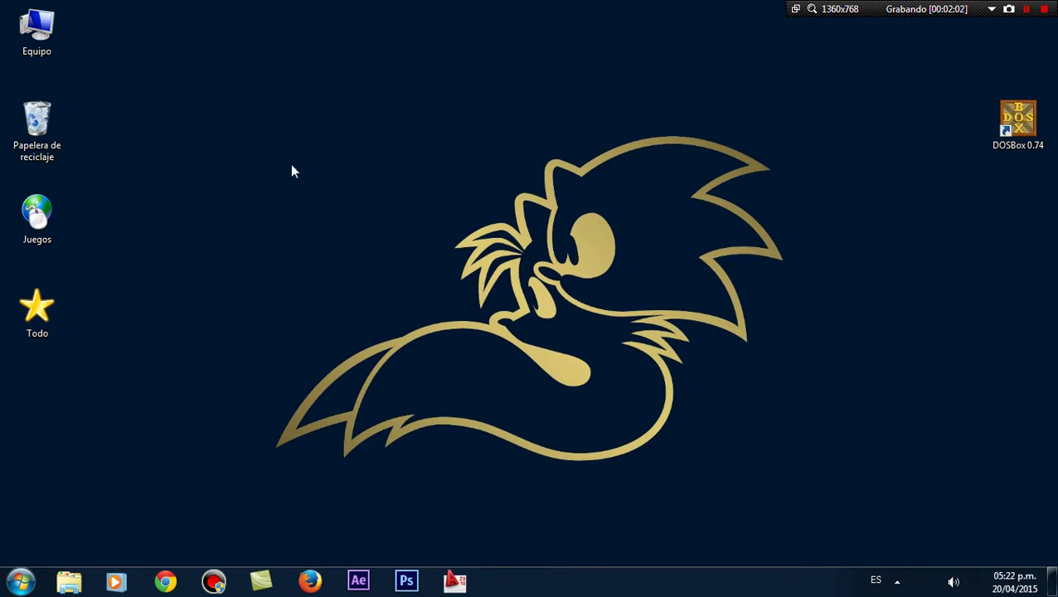
{"action": "left_click_drag", "start_coordinate": [1018, 124], "coordinate": [347, 38]}
{"action": "left_click", "coordinate": [419, 126]}
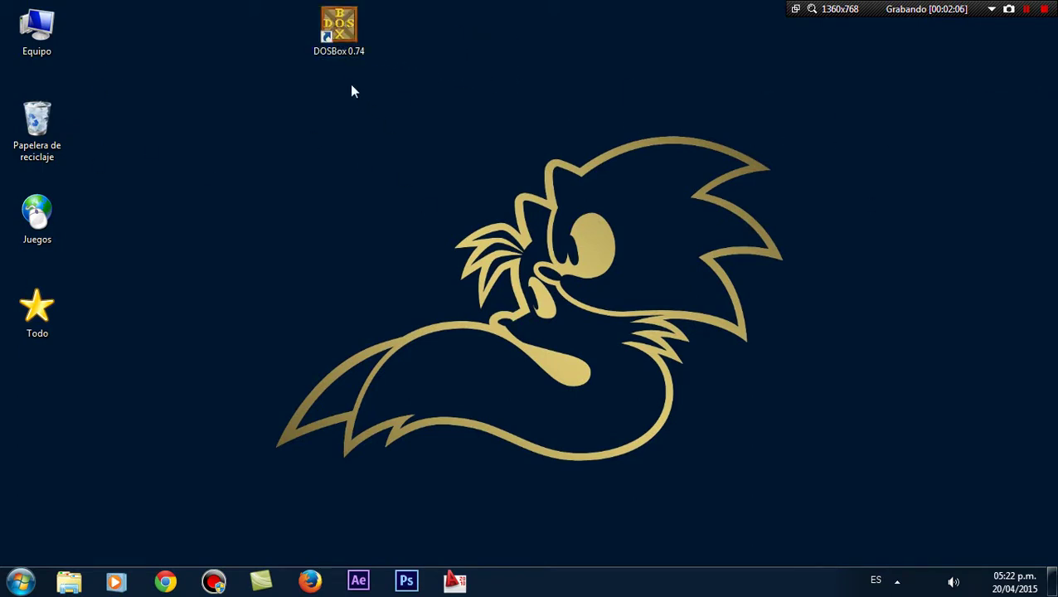
Start DOSBox 0.74 and mount the game folder as drive C with "mount c c:\simant -freesize 1000".
{"action": "double_click", "coordinate": [343, 31]}
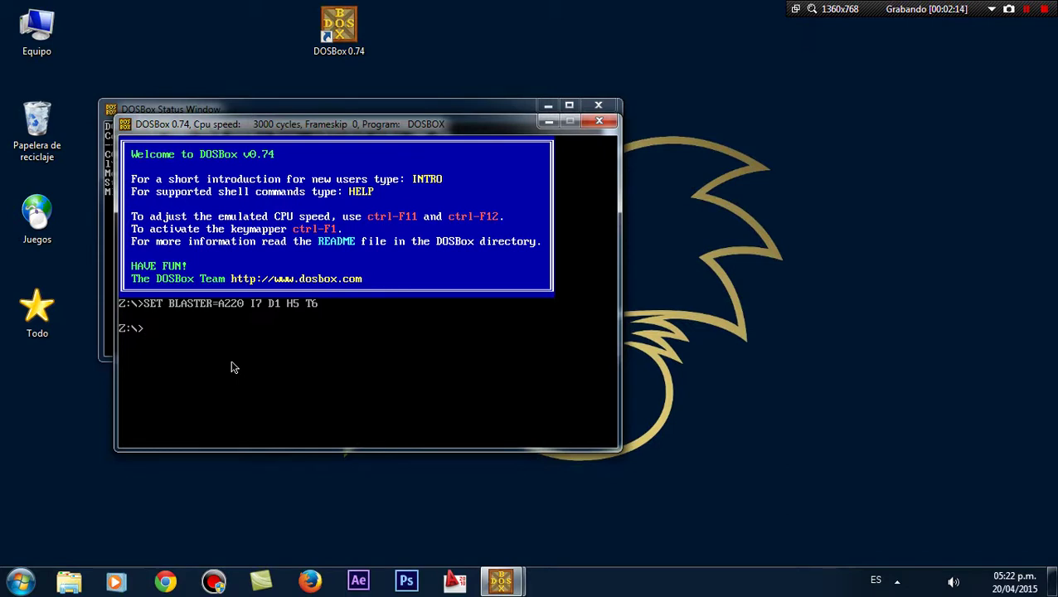
{"action": "type", "text": "c"}
{"action": "key", "text": "BackSpace"}
{"action": "type", "text": "mount c c:\\simant -fr"}
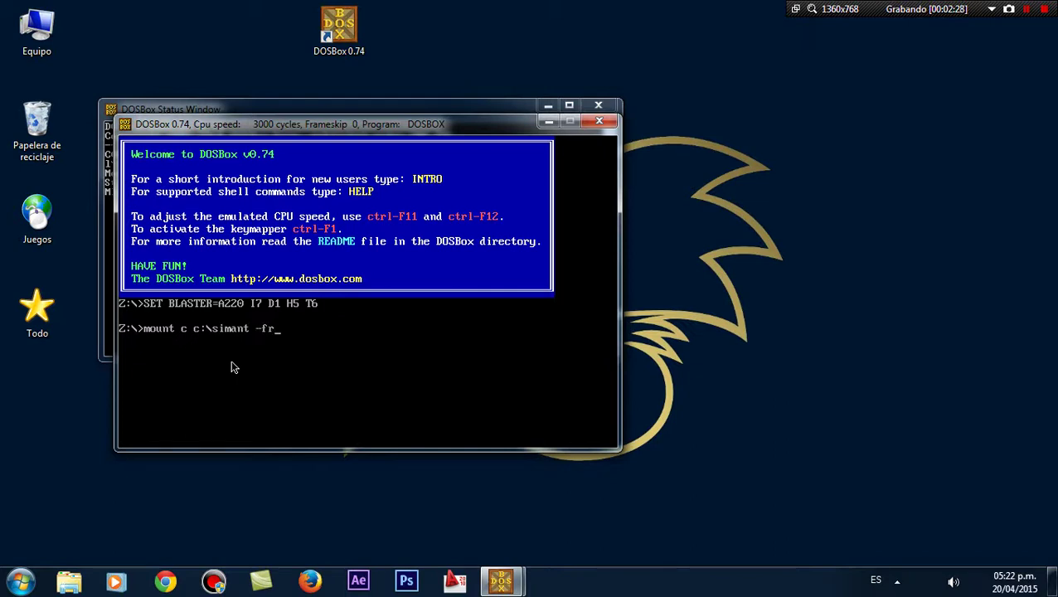
{"action": "type", "text": "eesize 1000"}
{"action": "key", "text": "Return"}
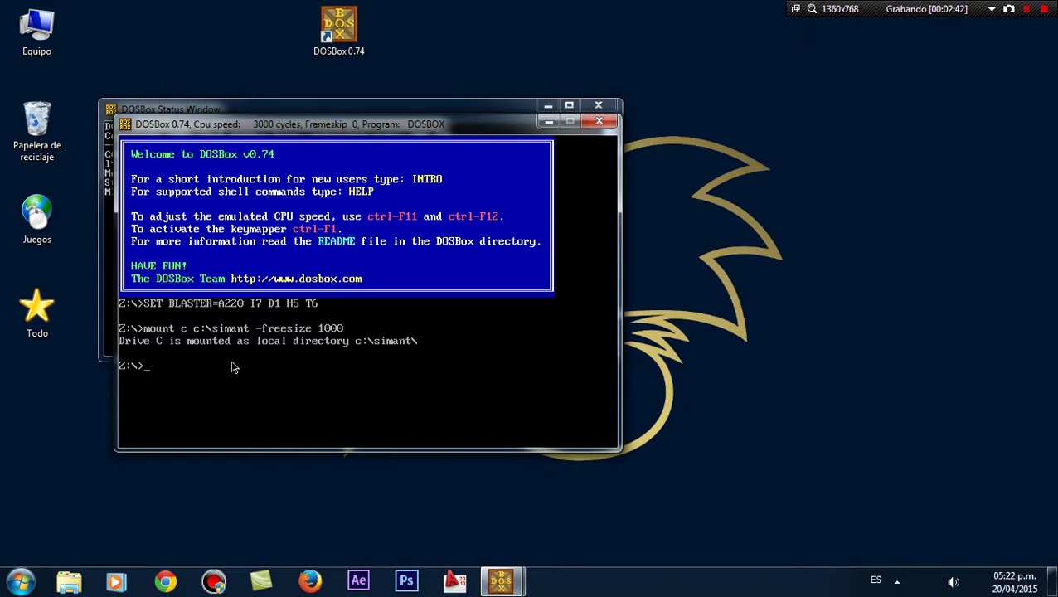
Switch to the mounted C: drive and list its files with dir.
{"action": "type", "text": "c:"}
{"action": "key", "text": "Return"}
{"action": "type", "text": "dir"}
{"action": "key", "text": "Return"}
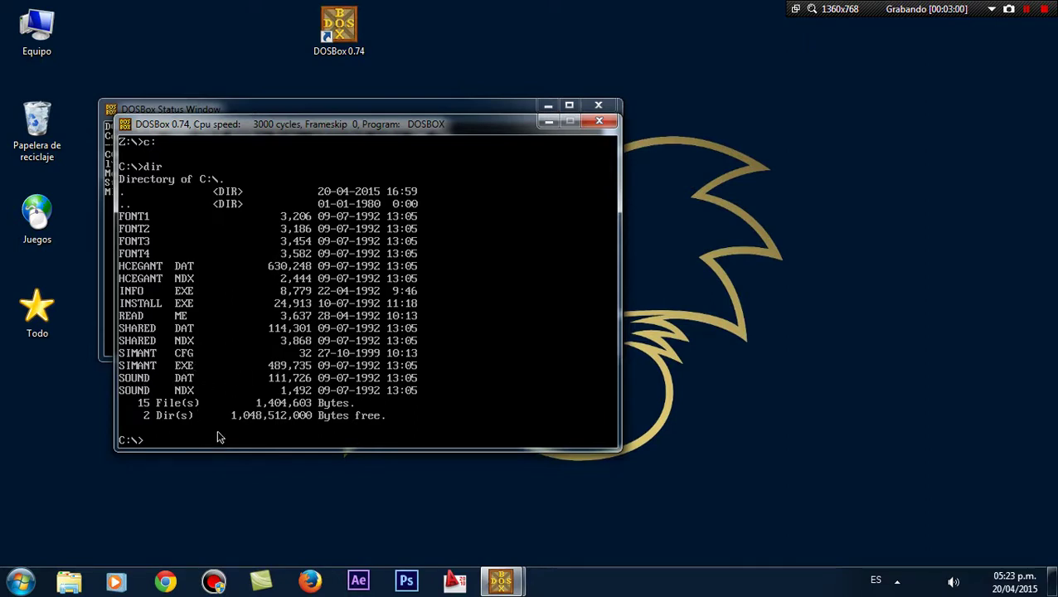
Launch the game with the simant command and skip the intro screens to the game selection.
{"action": "type", "text": "simant"}
{"action": "key", "text": "Return"}
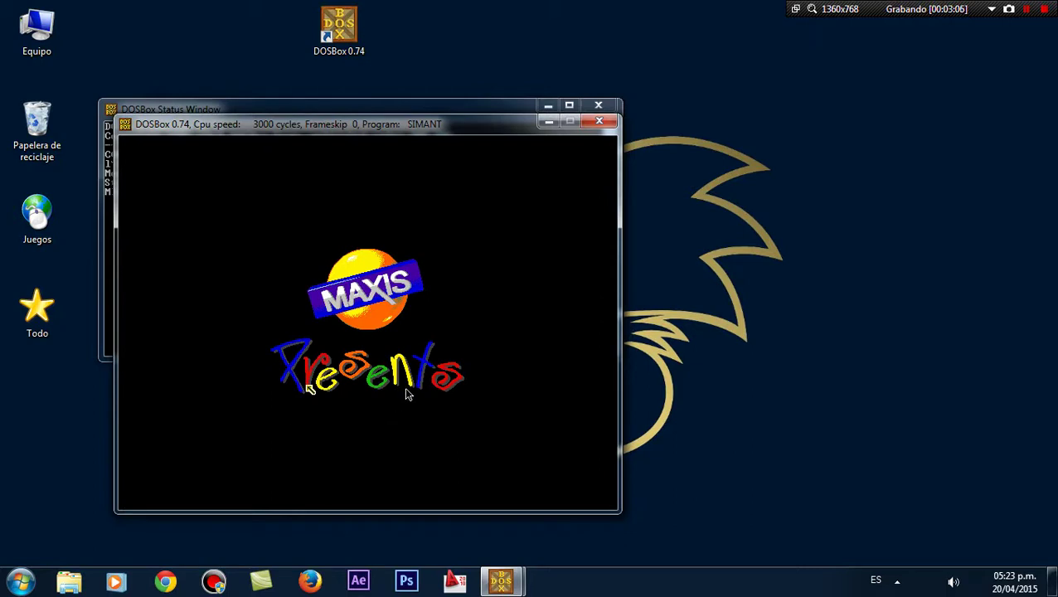
{"action": "left_click", "coordinate": [406, 394]}
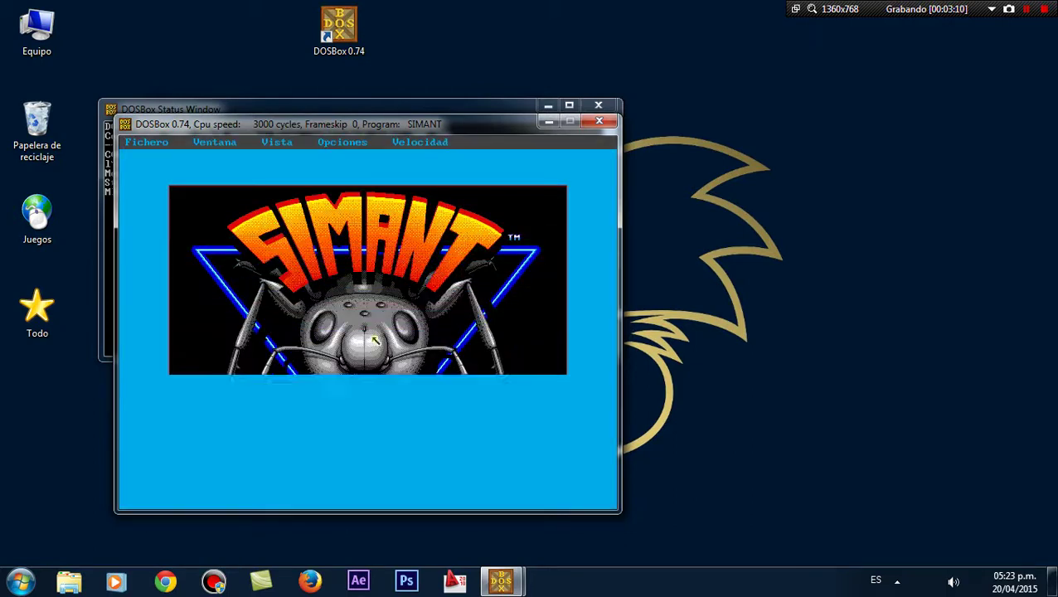
{"action": "left_click", "coordinate": [341, 189]}
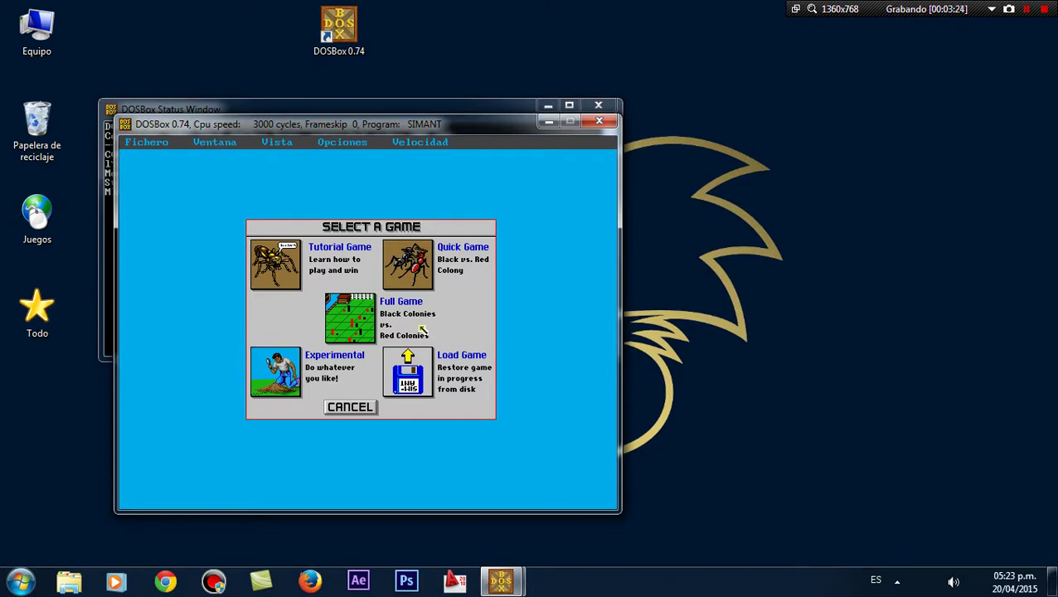
Quit SimAnt and close DOSBox with the exit command.
{"action": "key", "text": "Escape"}
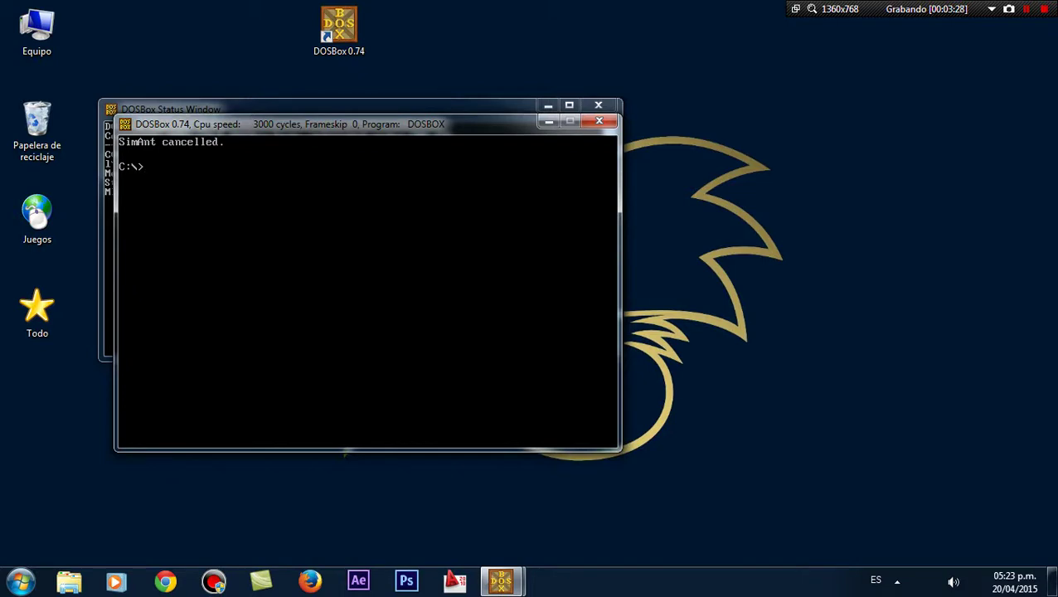
{"action": "type", "text": "ex"}
{"action": "type", "text": "t"}
{"action": "key", "text": "Return"}
Restore the simant_es archive from the Recycle Bin and place it beside the DOSBox 0.74 shortcut.
{"action": "double_click", "coordinate": [36, 124]}
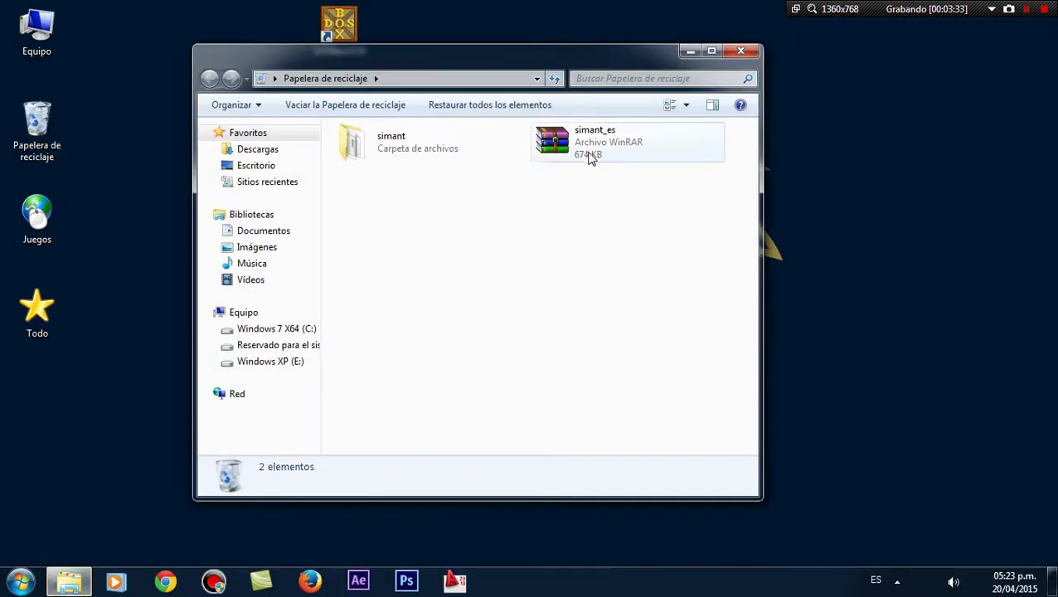
{"action": "left_click", "coordinate": [590, 141]}
{"action": "left_click", "coordinate": [444, 106]}
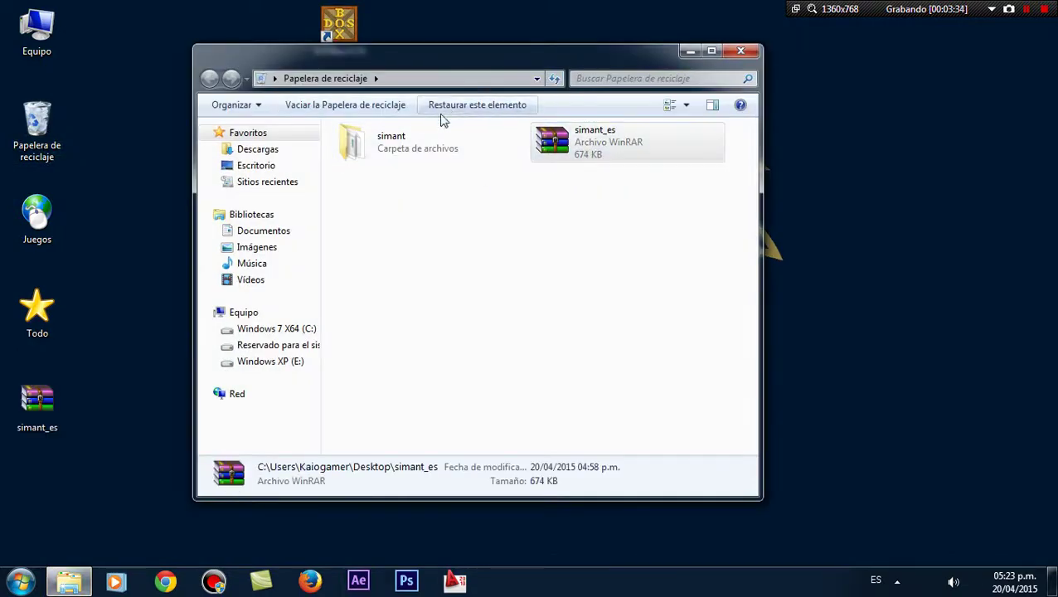
{"action": "left_click", "coordinate": [741, 50]}
{"action": "left_click_drag", "start_coordinate": [49, 402], "coordinate": [277, 29]}
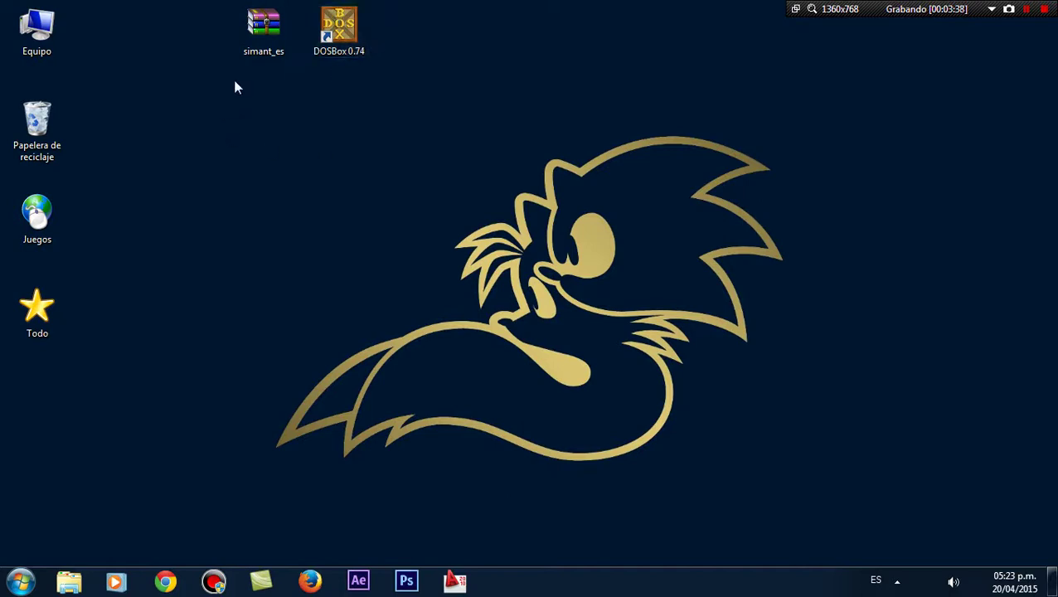
{"action": "left_click", "coordinate": [256, 29]}
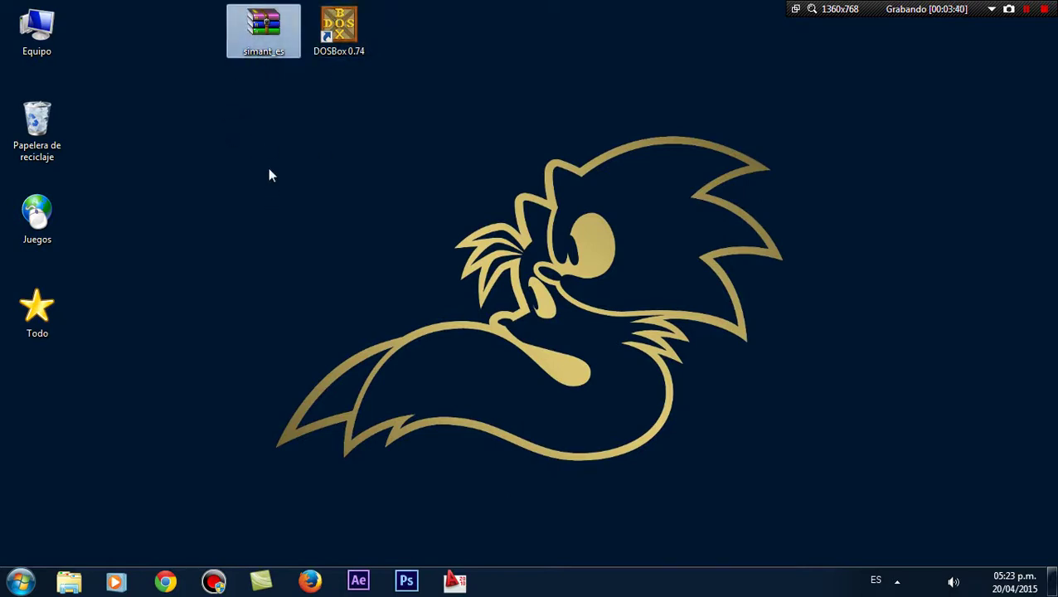
Create a new folder named simant on the desktop below the simant_es archive.
{"action": "right_click", "coordinate": [216, 130]}
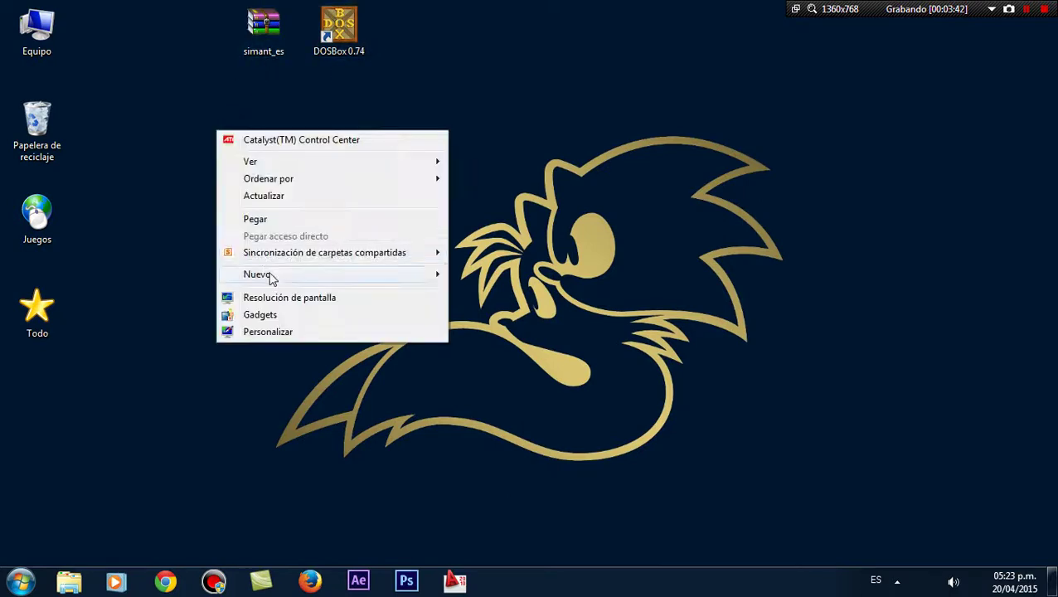
{"action": "mouse_move", "coordinate": [272, 275]}
{"action": "left_click", "coordinate": [488, 275]}
{"action": "type", "text": "s"}
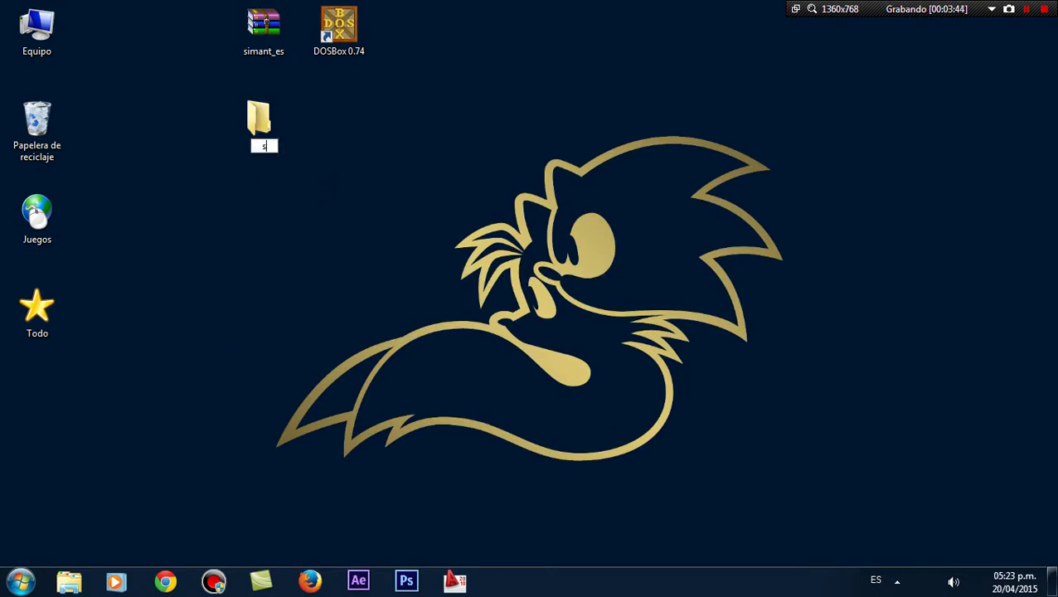
{"action": "type", "text": "imant"}
{"action": "key", "text": "Return"}
Extract simant_es into the new simant folder, check the extracted files, and close the folder window.
{"action": "left_click_drag", "start_coordinate": [262, 30], "coordinate": [264, 118]}
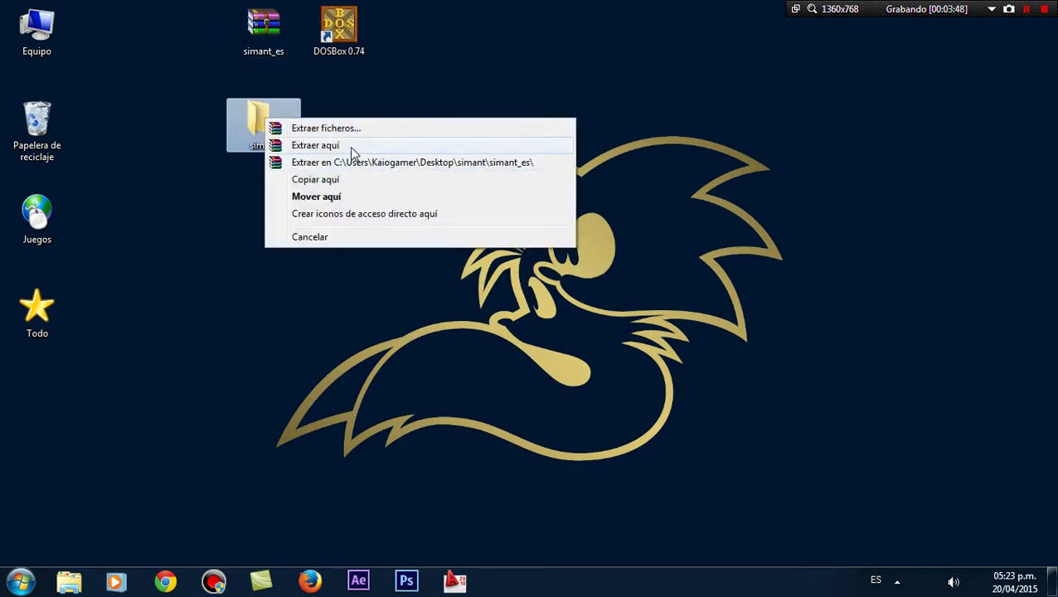
{"action": "left_click", "coordinate": [350, 146]}
{"action": "double_click", "coordinate": [253, 122]}
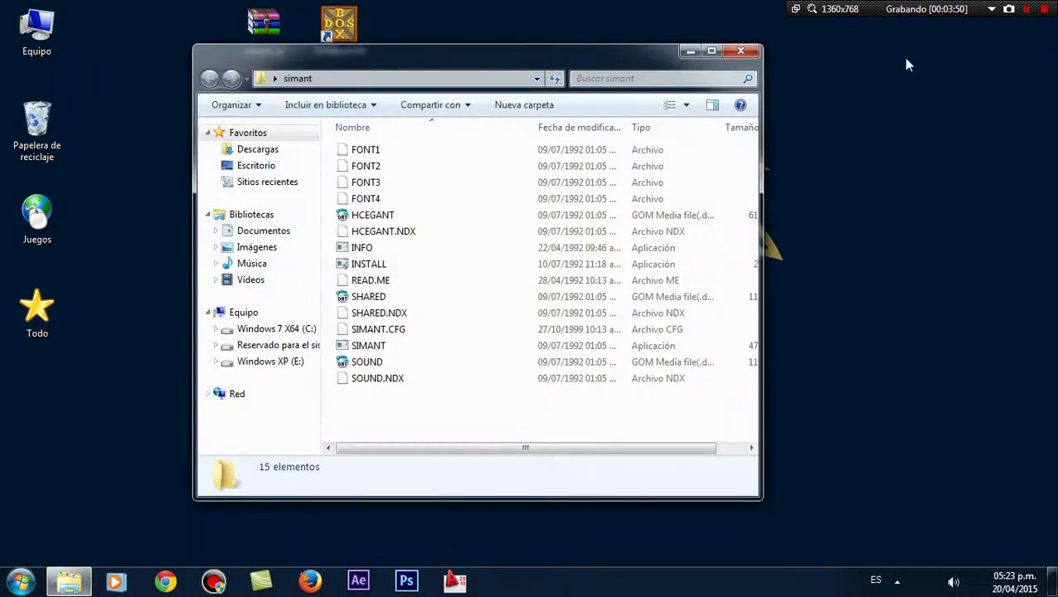
{"action": "left_click", "coordinate": [751, 52]}
Cut the simant folder on the desktop, check drive C: for its simant folder, and close the window.
{"action": "right_click", "coordinate": [267, 131]}
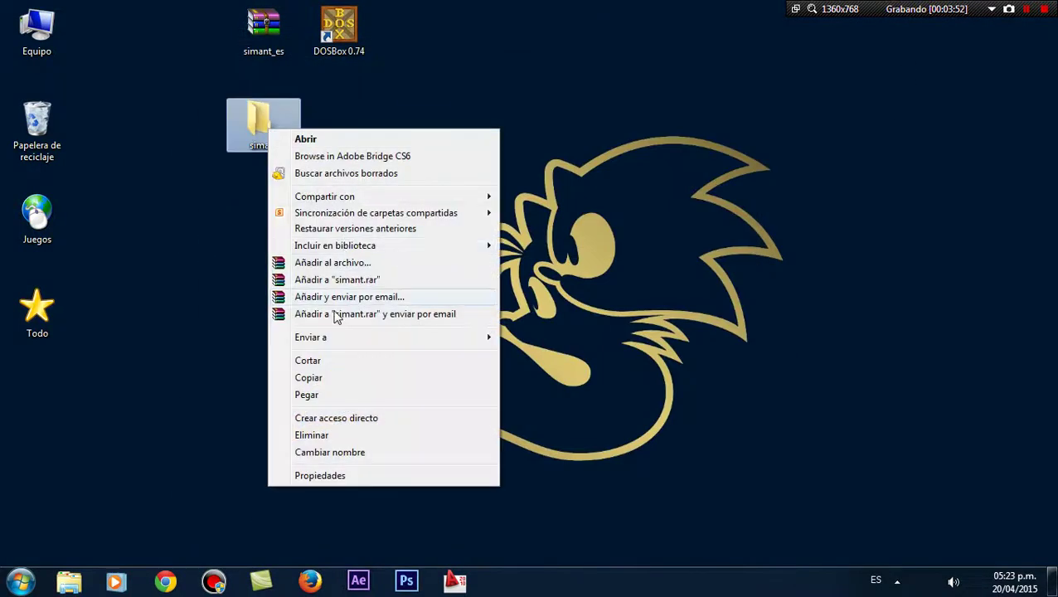
{"action": "left_click", "coordinate": [339, 368]}
{"action": "double_click", "coordinate": [37, 33]}
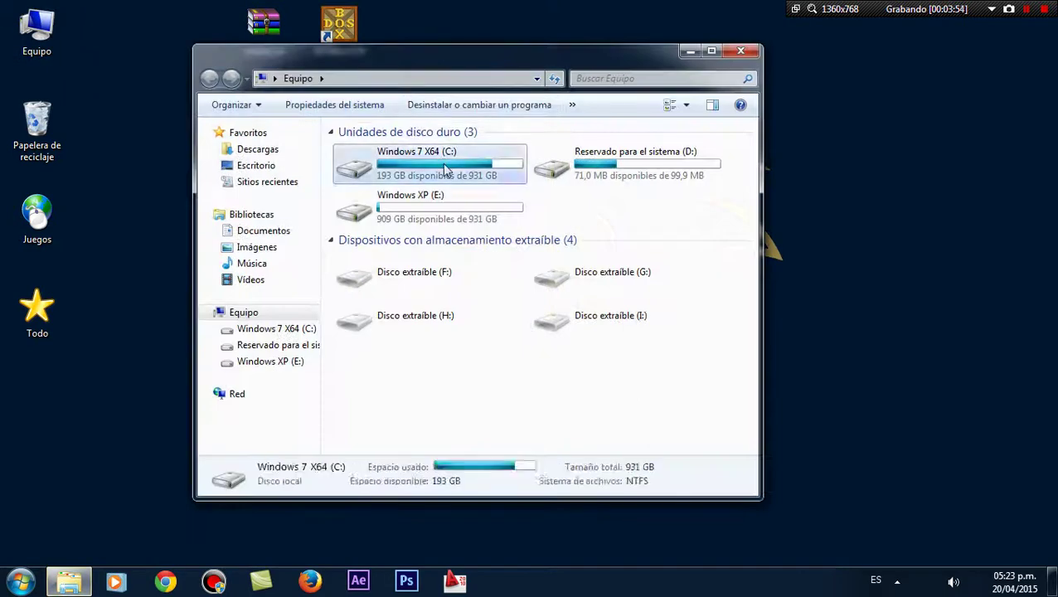
{"action": "double_click", "coordinate": [390, 166]}
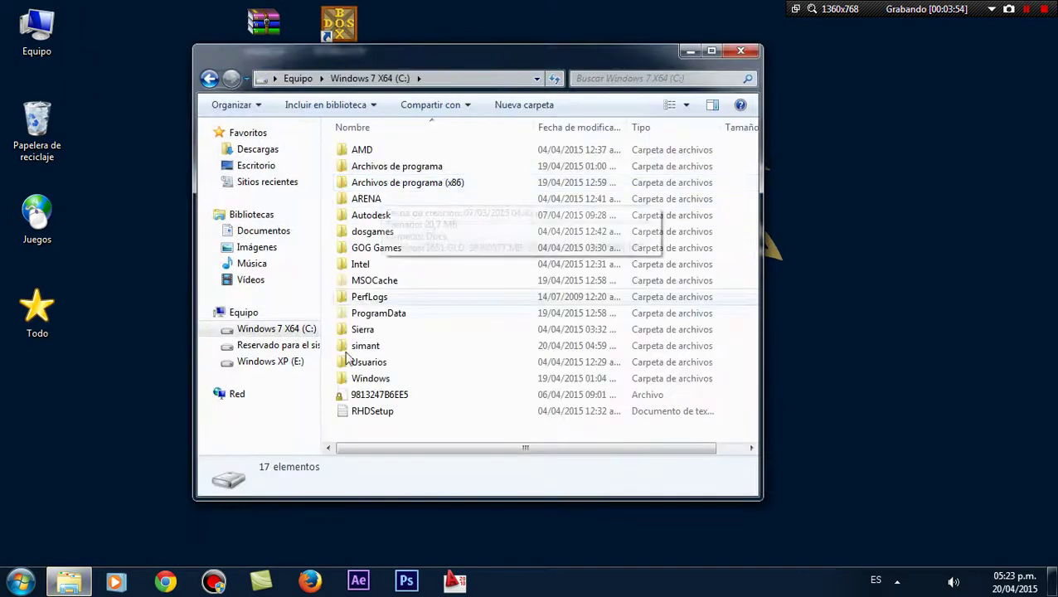
{"action": "left_click", "coordinate": [740, 51]}
Start DOSBox 0.74 and mount c:\simant as drive C with the command mount c c:\simant.
{"action": "double_click", "coordinate": [339, 33]}
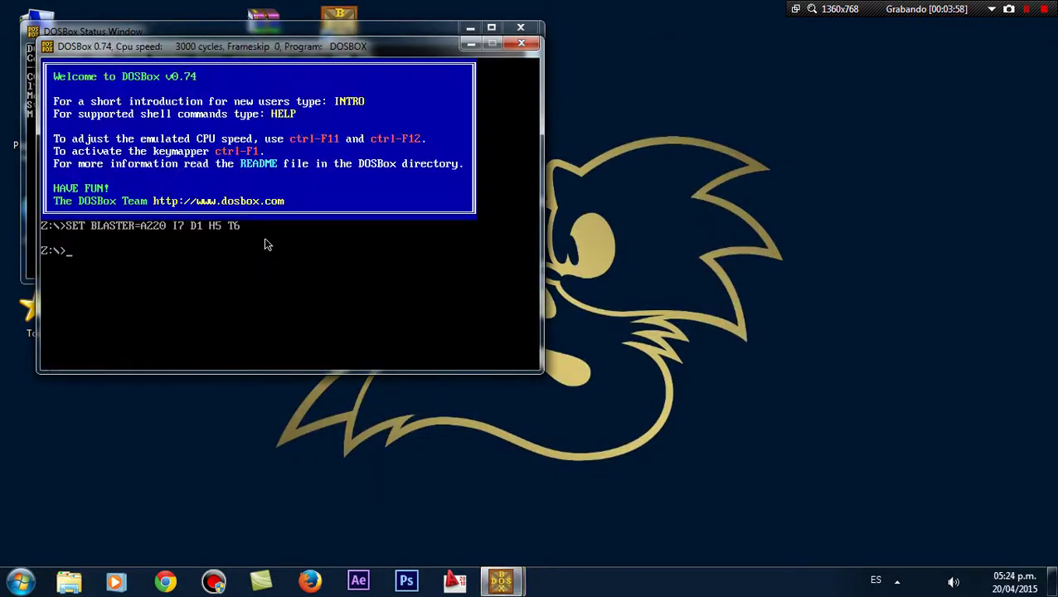
{"action": "type", "text": "mount c c:\\sima"}
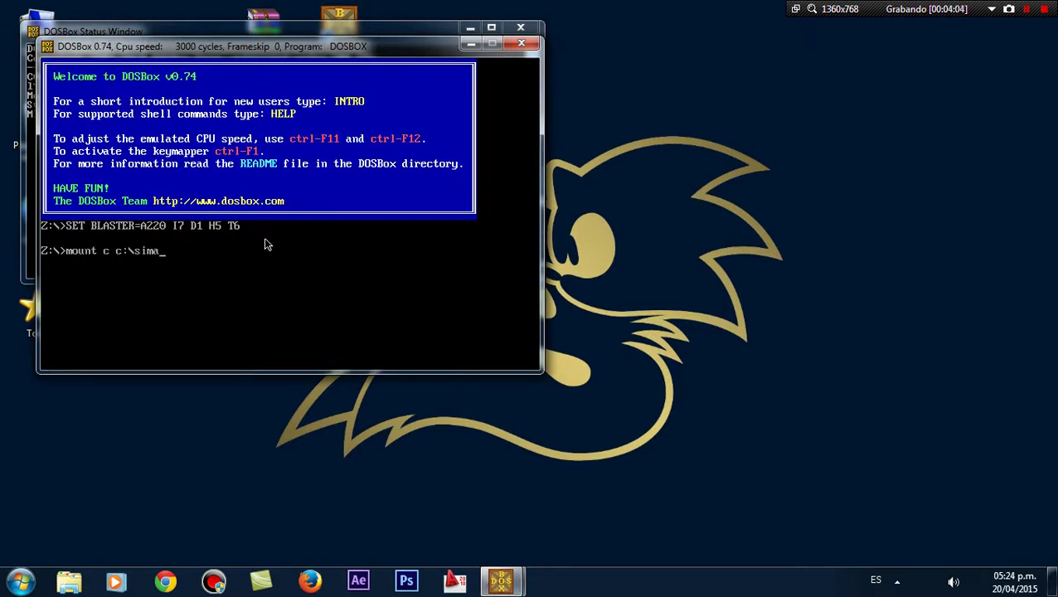
{"action": "type", "text": "nt"}
{"action": "key", "text": "Return"}
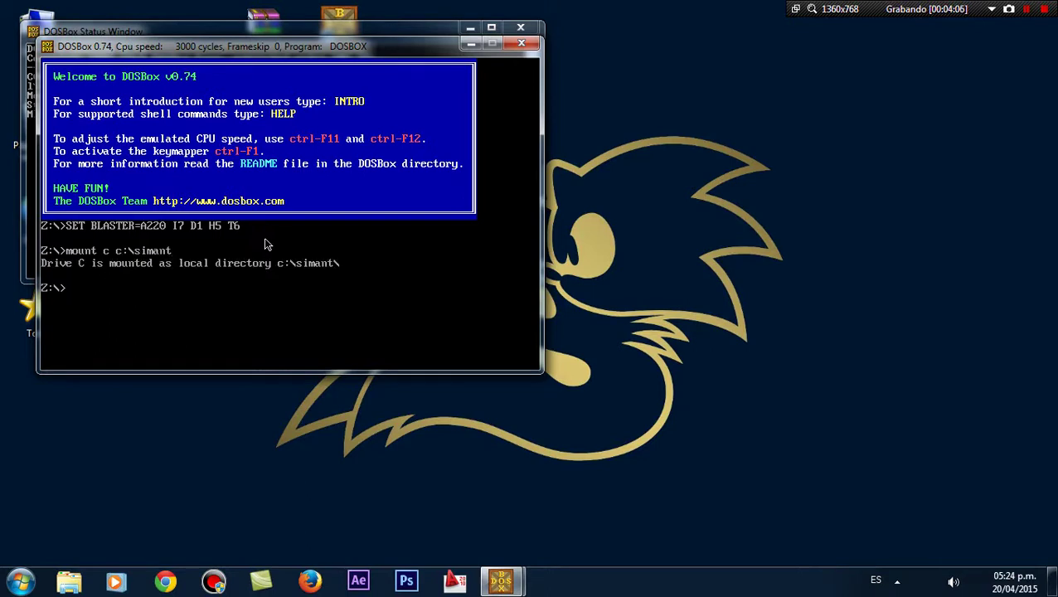
Switch to drive C: in DOSBox, launch the game with the simant command, and skip its title screen.
{"action": "type", "text": "simant"}
{"action": "key", "text": "Return"}
{"action": "type", "text": "c"}
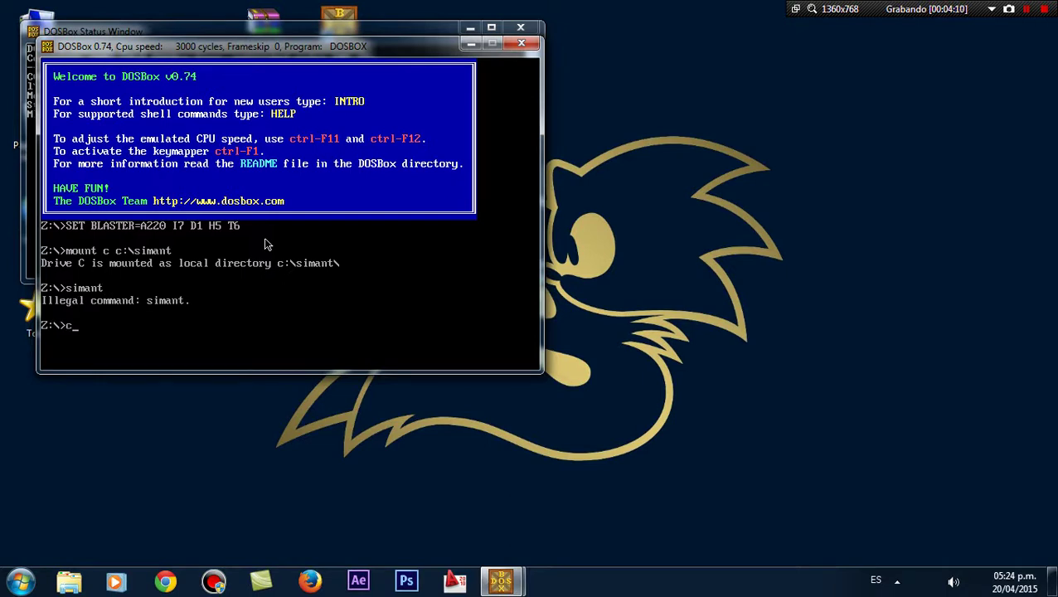
{"action": "type", "text": ":"}
{"action": "key", "text": "Return"}
{"action": "type", "text": "simant"}
{"action": "key", "text": "Return"}
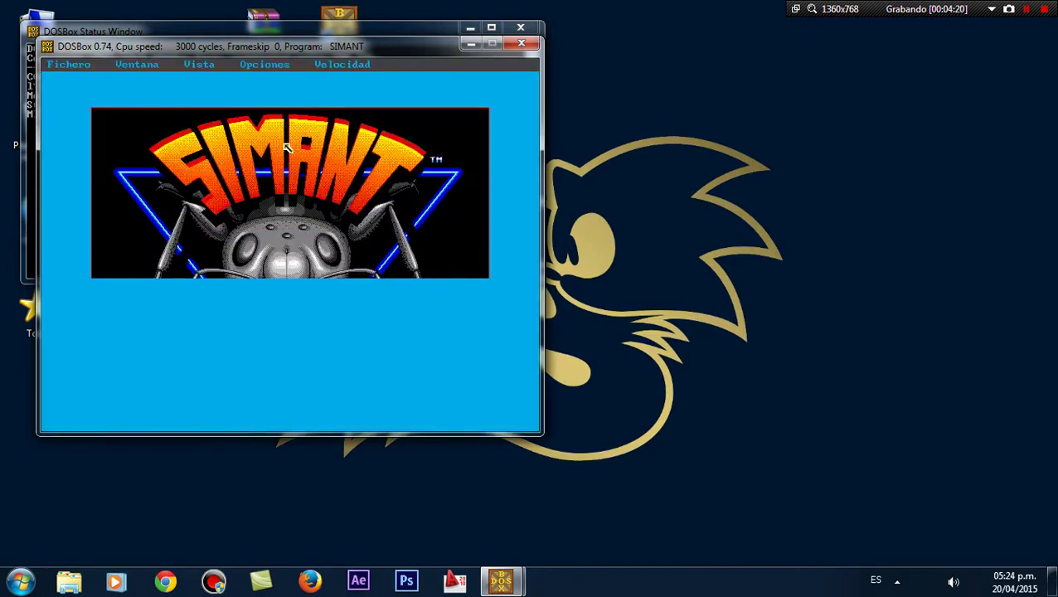
{"action": "left_click", "coordinate": [244, 235]}
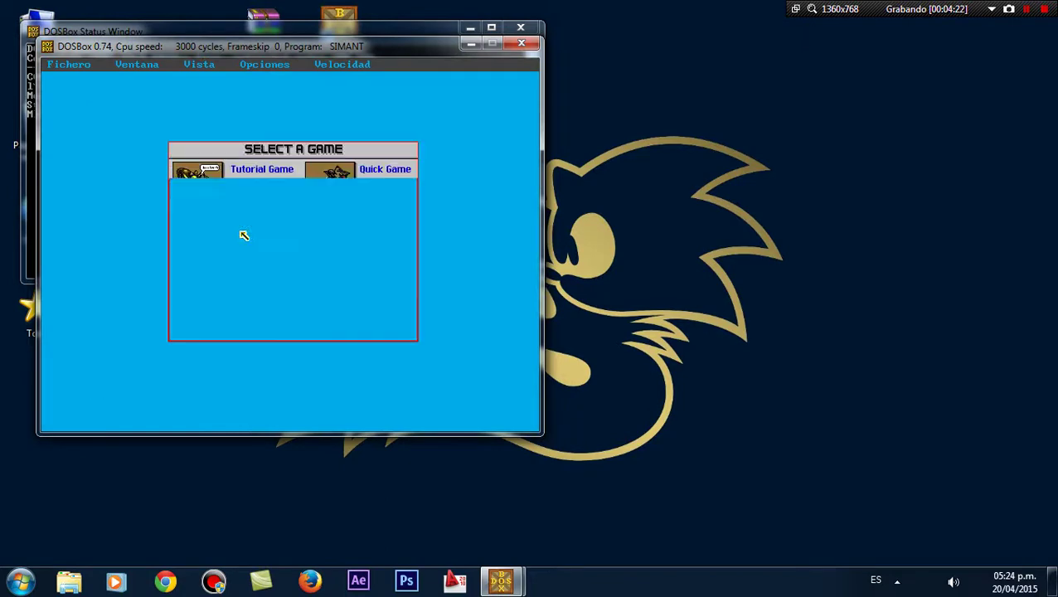
Quit SimAnt from the game selection screen and close DOSBox with the exit command.
{"action": "key", "text": "Escape"}
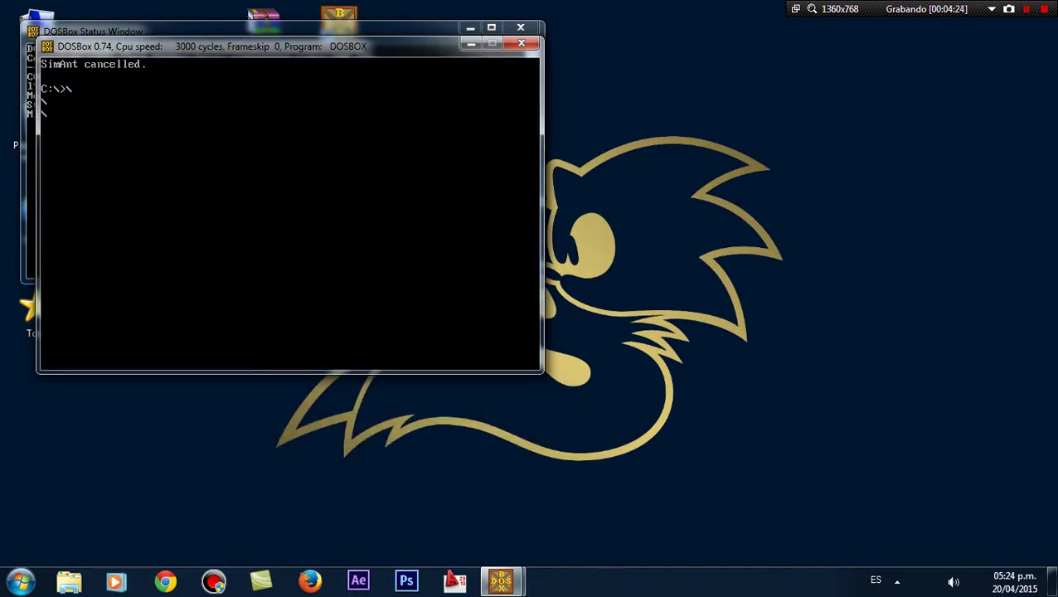
{"action": "type", "text": "exit"}
{"action": "key", "text": "Return"}
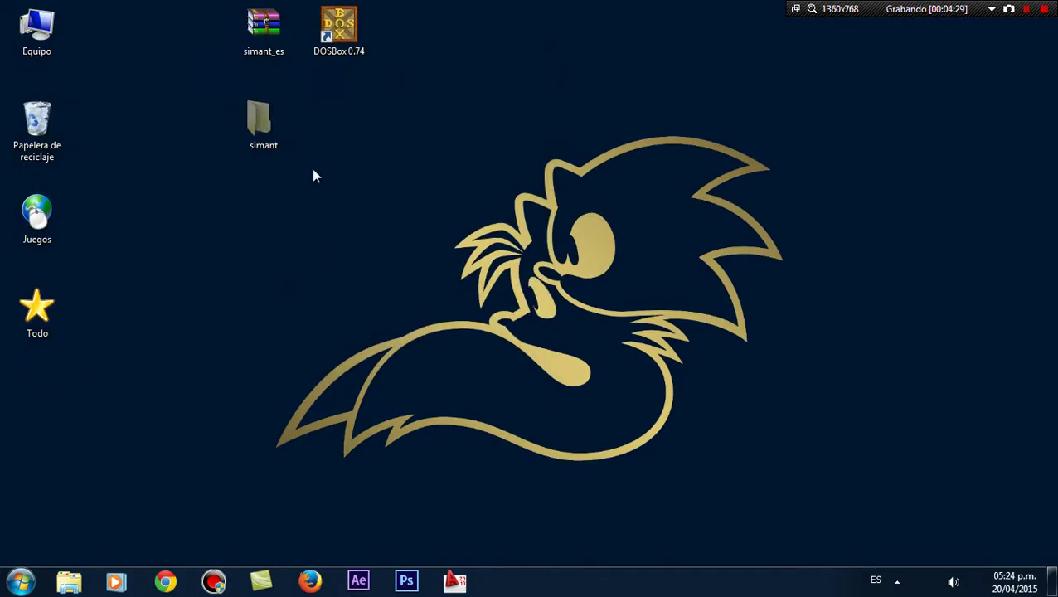
Select the simant_es archive, the DOSBox 0.74 shortcut and the simant folder together on the desktop.
{"action": "left_click_drag", "start_coordinate": [198, 166], "coordinate": [413, 5]}
{"action": "left_click", "coordinate": [477, 122]}
{"action": "left_click_drag", "start_coordinate": [403, 2], "coordinate": [197, 173]}
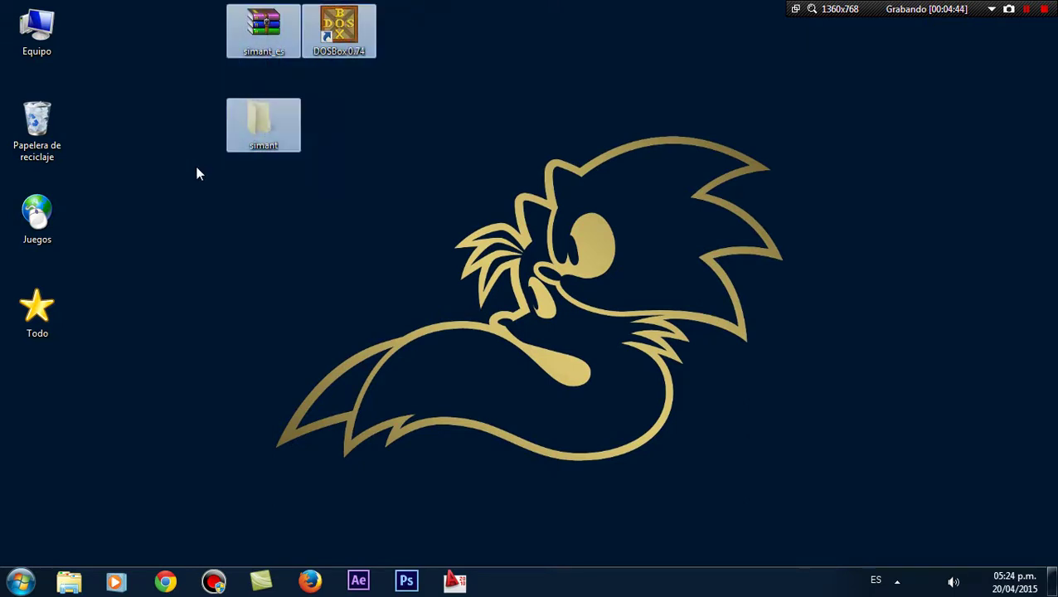